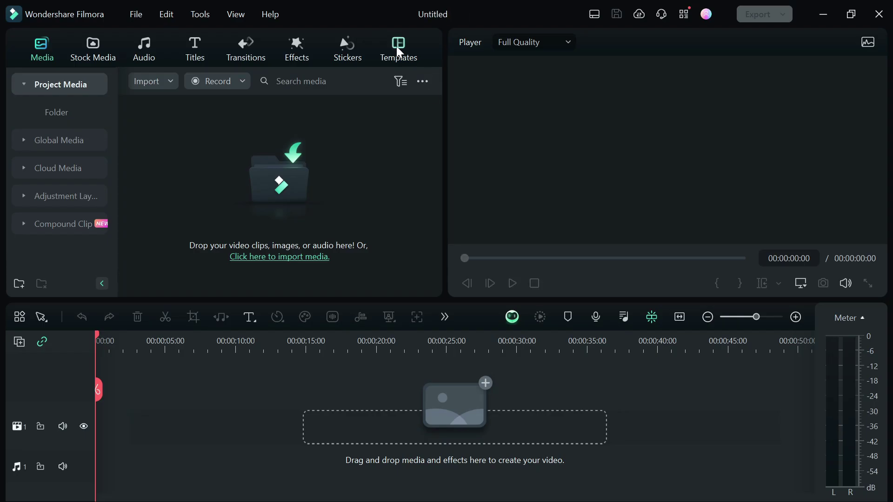
# Step: Browse the template library to the Real Estate category
pyautogui.click(398, 51)
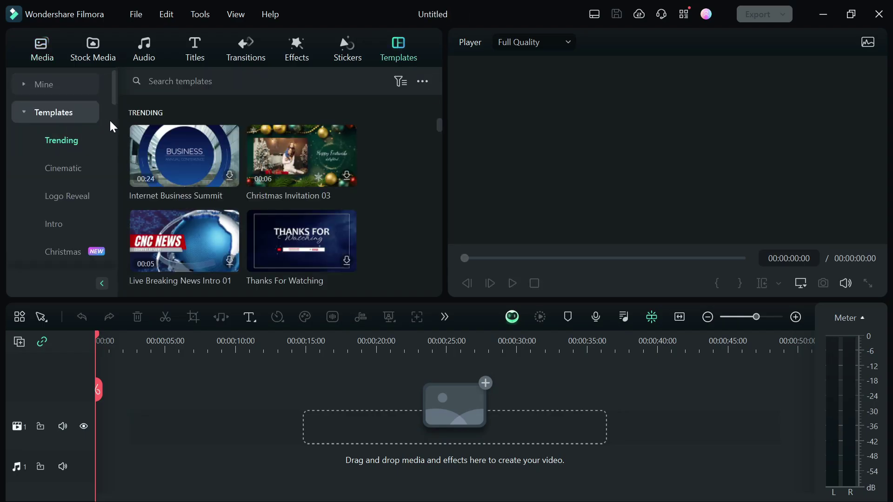
pyautogui.moveTo(117, 89); pyautogui.dragTo(123, 141)
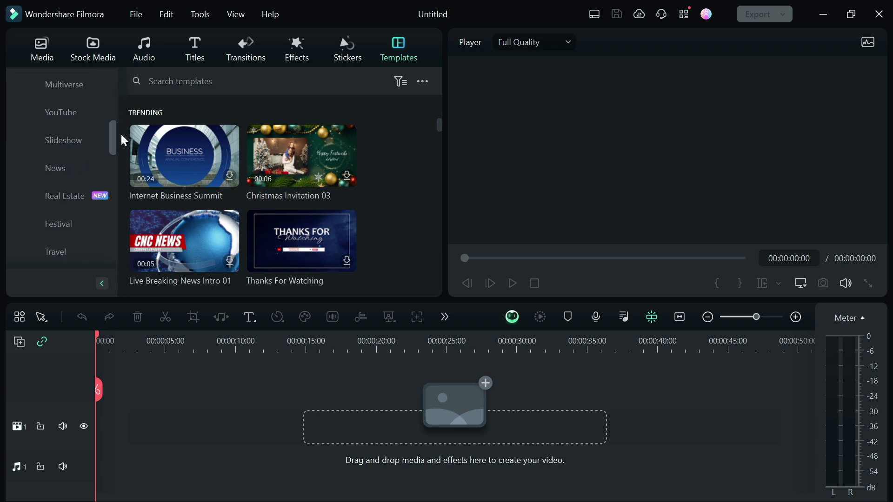
pyautogui.click(80, 200)
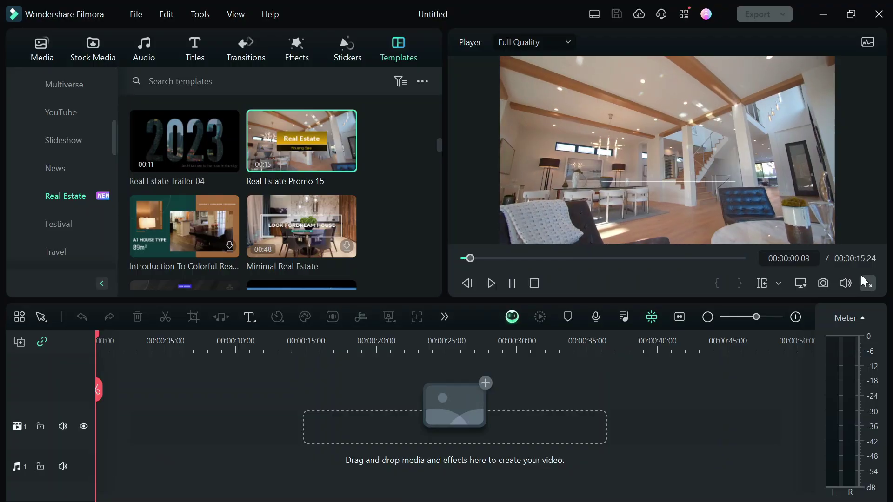
# Step: Leave the full-screen template preview and return to the editor
pyautogui.click(861, 274)
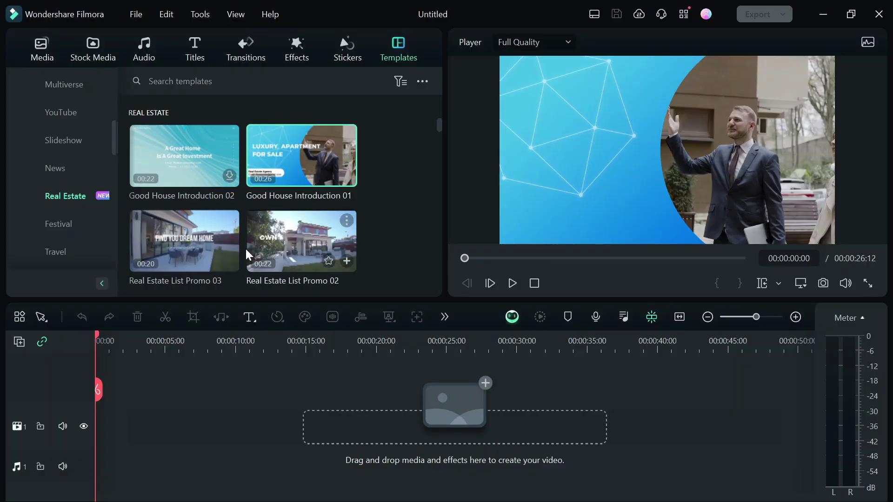
# Step: Add Real Estate List Promo 03 to the timeline, match to 23.97fps, and expand it
pyautogui.moveTo(203, 237); pyautogui.dragTo(78, 467)
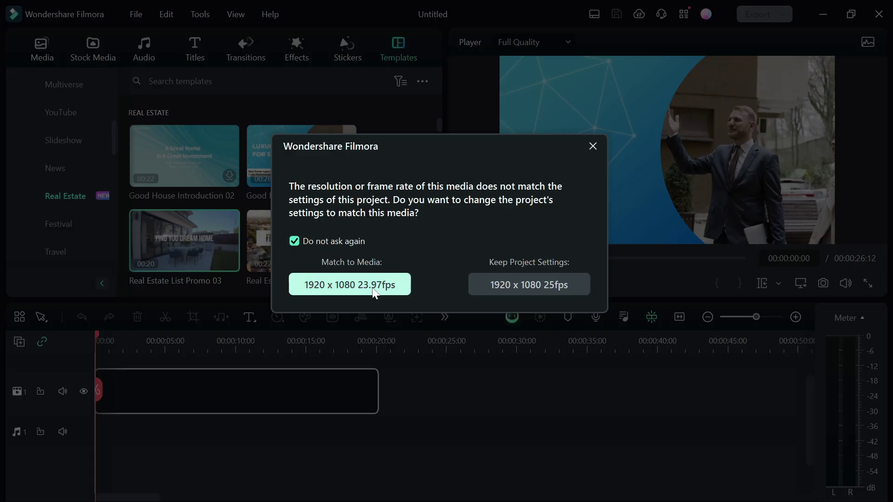
pyautogui.click(349, 284)
pyautogui.click(46, 55)
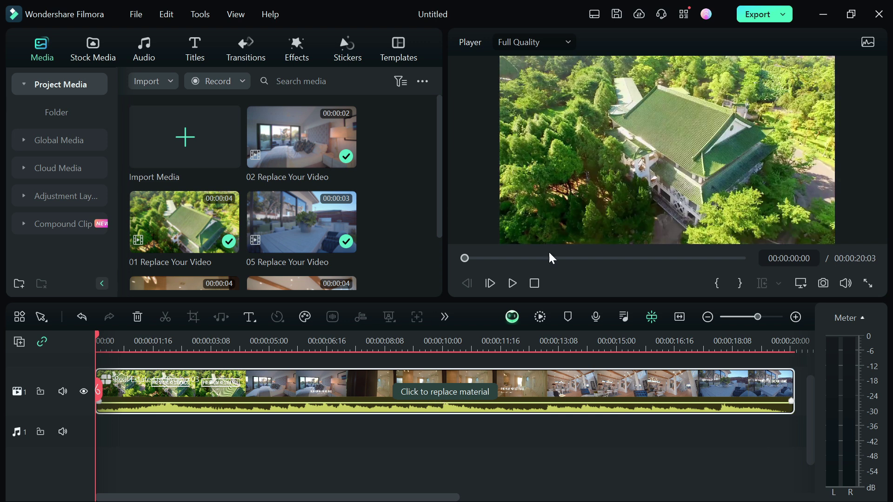
pyautogui.click(434, 378)
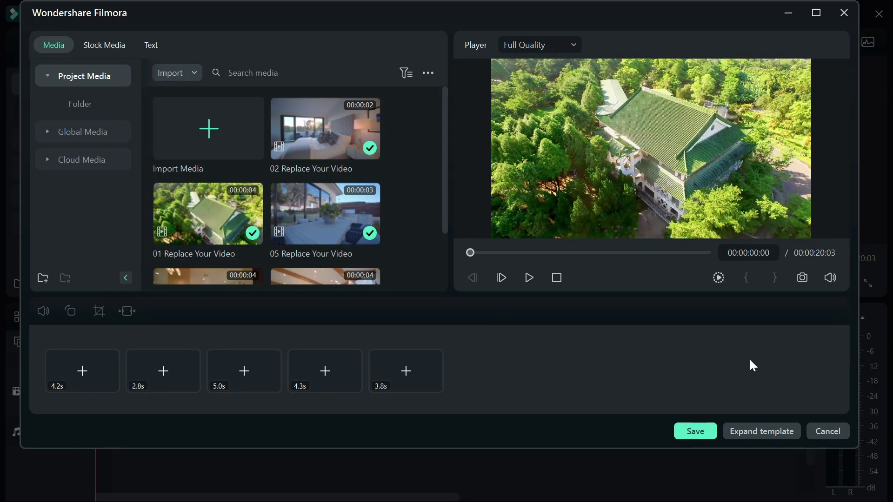
pyautogui.click(751, 431)
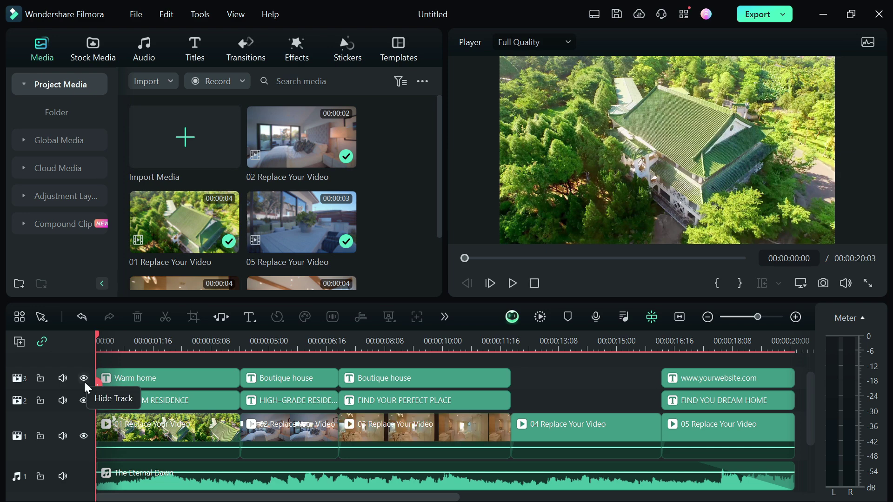
# Step: Replace clips 02–04 with favourited living-room, kitchen and dining-room stock footage
pyautogui.click(92, 49)
pyautogui.press('space')
pyautogui.moveTo(261, 360); pyautogui.dragTo(279, 428)
pyautogui.click(264, 386)
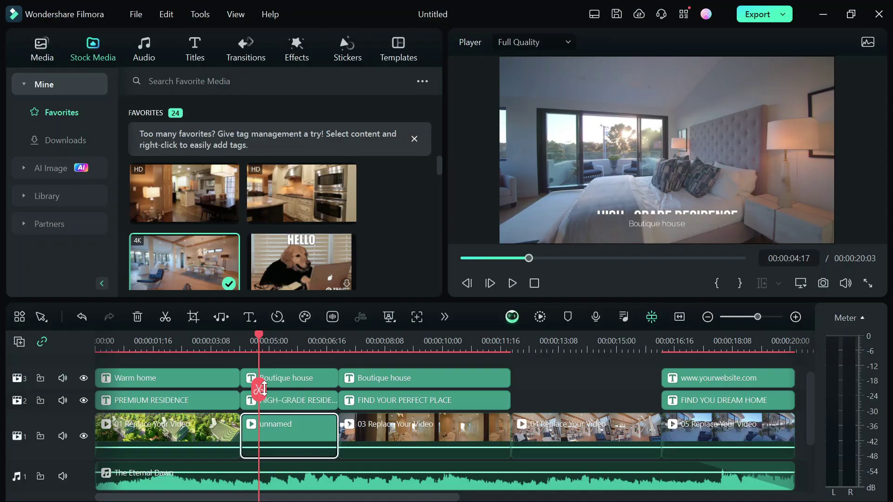
pyautogui.moveTo(302, 193); pyautogui.dragTo(377, 428)
pyautogui.click(399, 386)
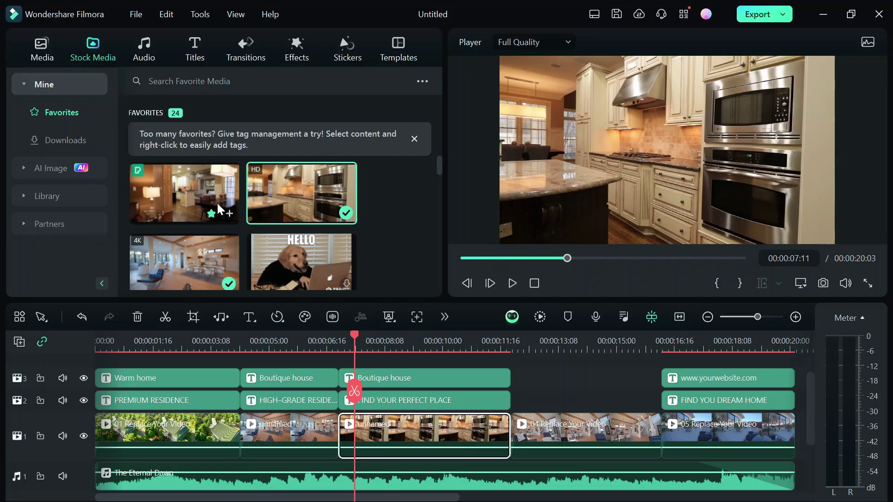
pyautogui.moveTo(184, 193); pyautogui.dragTo(545, 444)
pyautogui.click(565, 405)
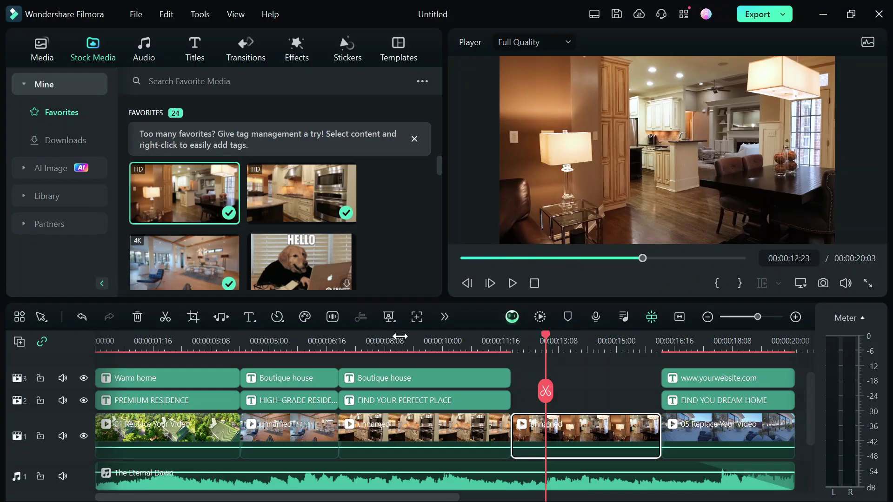
pyautogui.hscroll(3, 606, 404)
# Step: Edit the website title and set the FIND YOU DREAM HOME headline to size 64
pyautogui.doubleClick(655, 378)
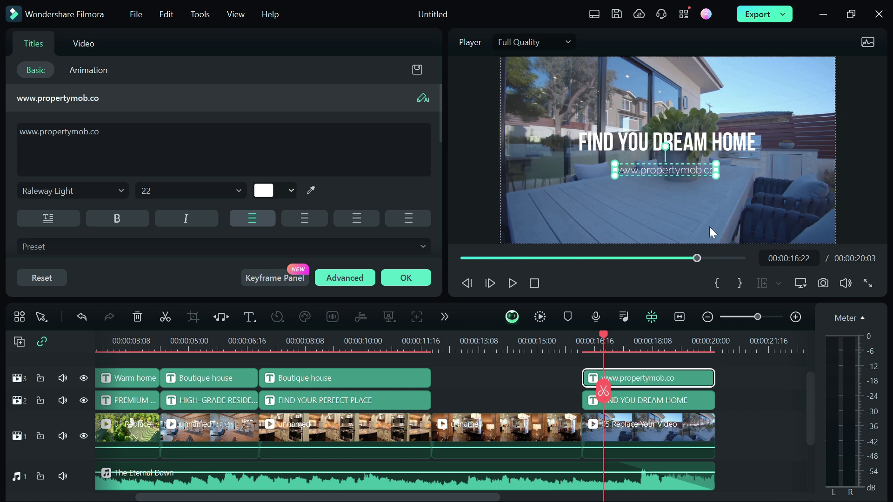
pyautogui.click(655, 402)
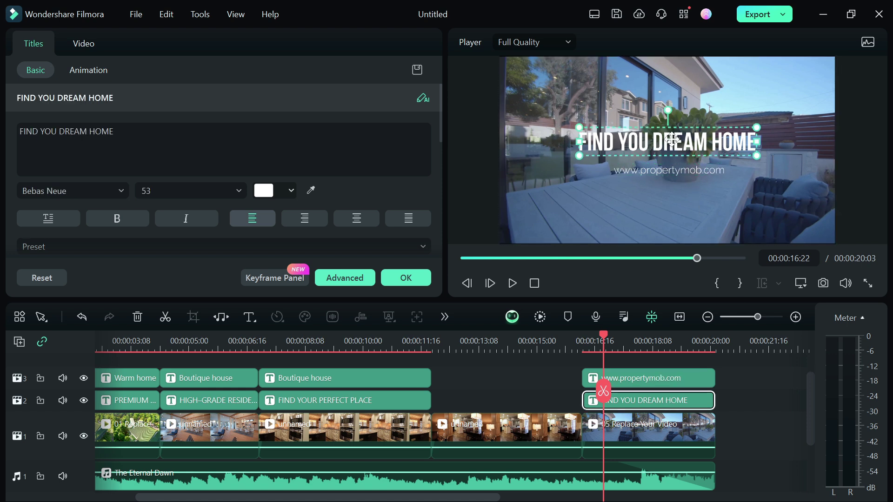
pyautogui.click(238, 190)
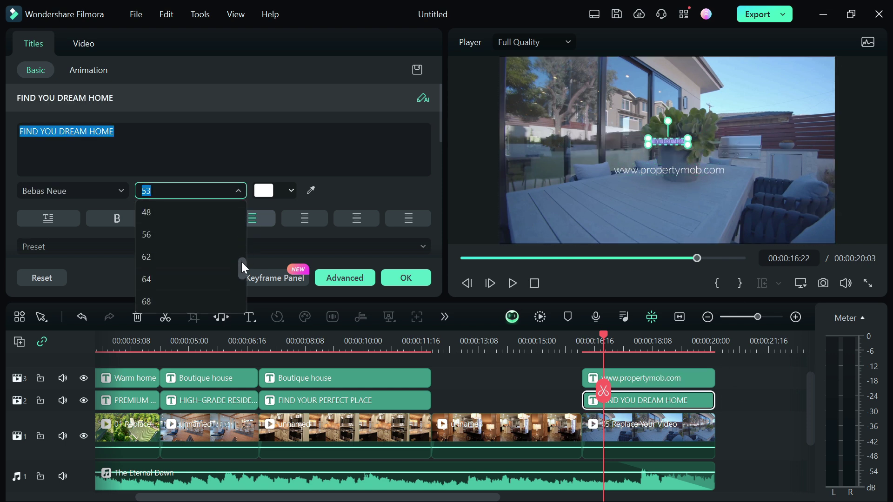
pyautogui.click(160, 278)
# Step: Keep the Bebas Neue font, review animation options, confirm the title, and play the ending
pyautogui.click(88, 191)
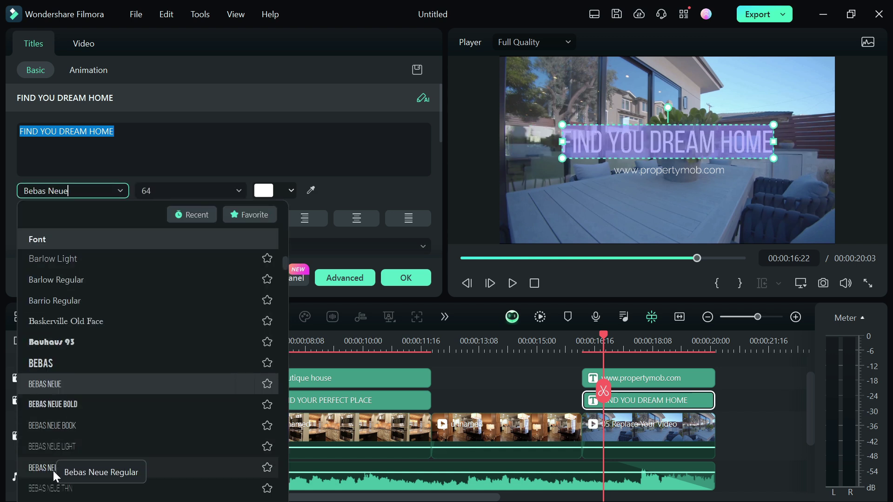
pyautogui.scroll(-4, 122, 360)
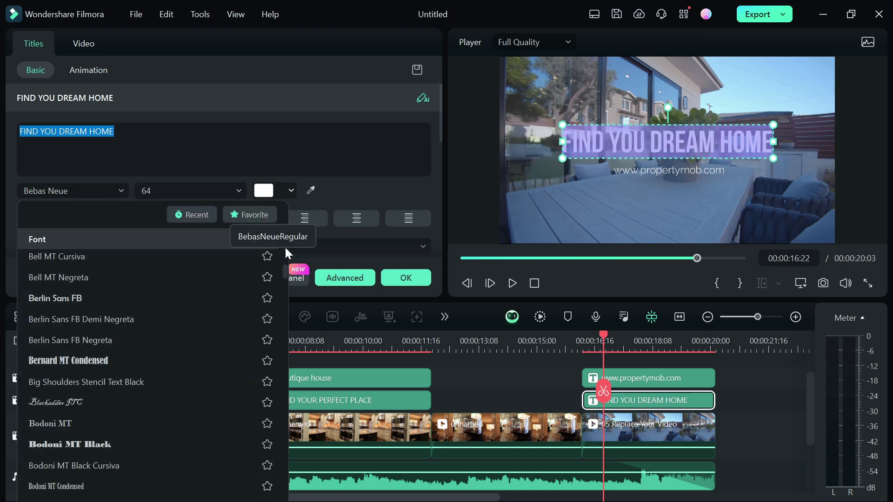
pyautogui.click(396, 215)
pyautogui.scroll(-5, 396, 216)
pyautogui.click(89, 70)
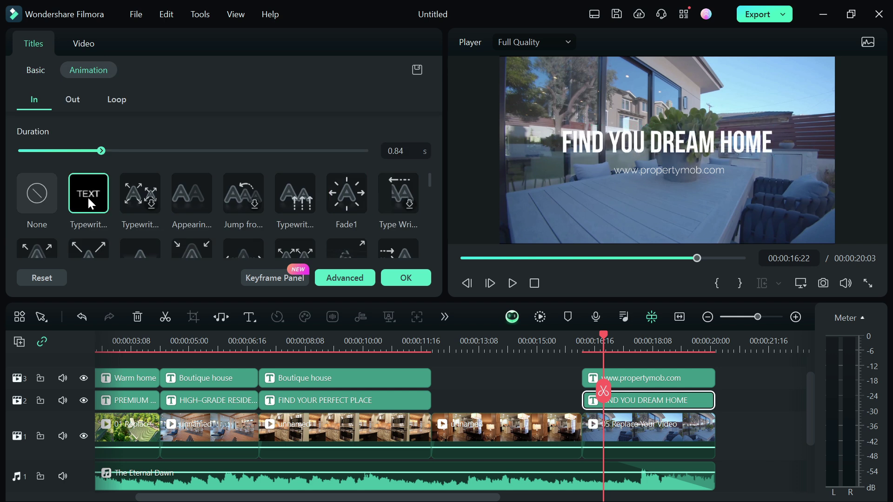
pyautogui.click(406, 277)
pyautogui.press('space')
pyautogui.press('space')
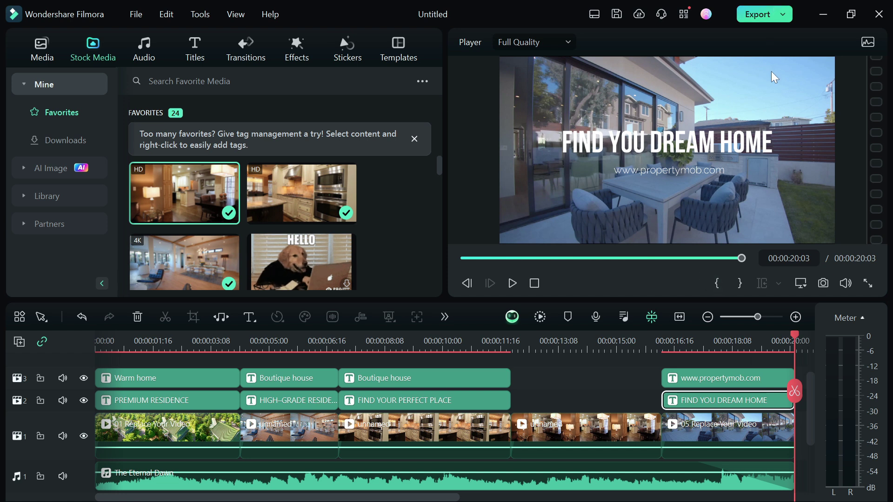
pyautogui.hotkey('ctrl', 'e')
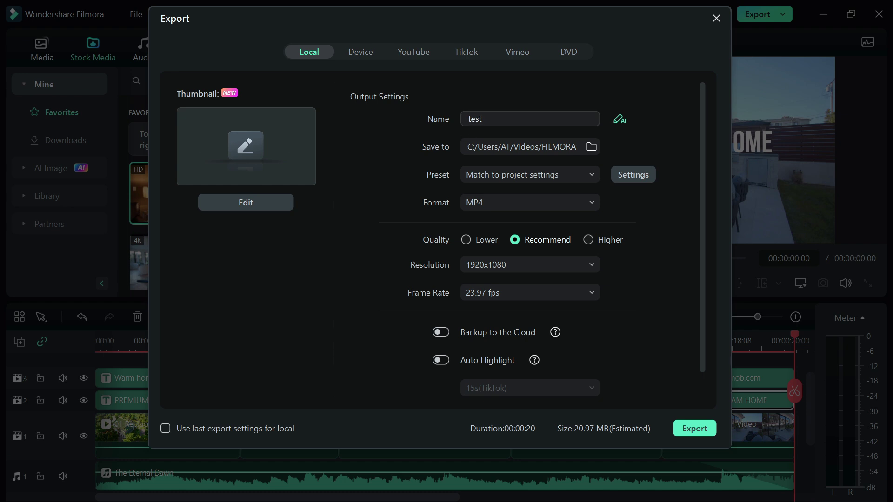
# Step: Rename the output file and export the promo as a 1920x1080, 23.97 fps MP4
pyautogui.click(489, 119)
pyautogui.doubleClick(489, 119)
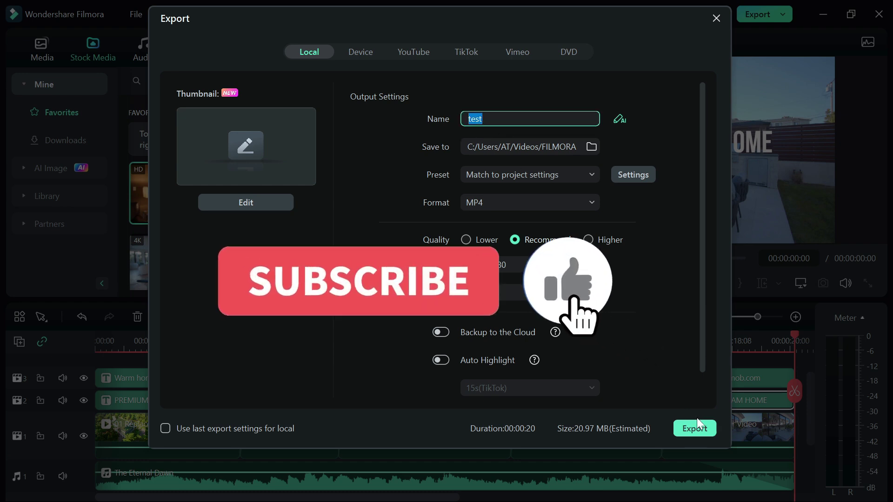
pyautogui.click(715, 16)
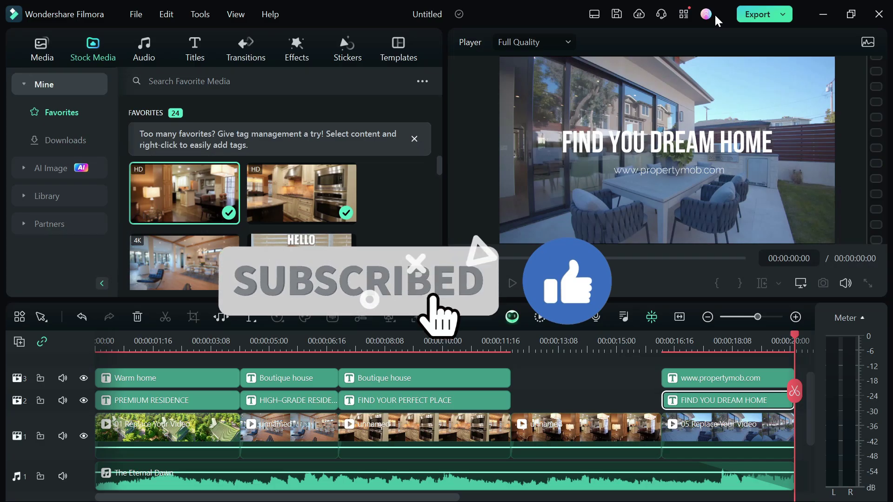
# Step: Minimize Filmora to reveal the Windows desktop
pyautogui.click(822, 16)
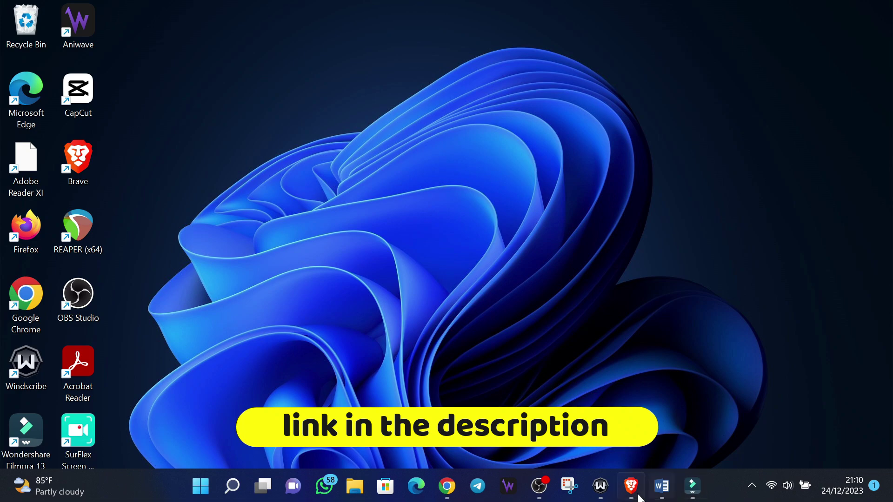